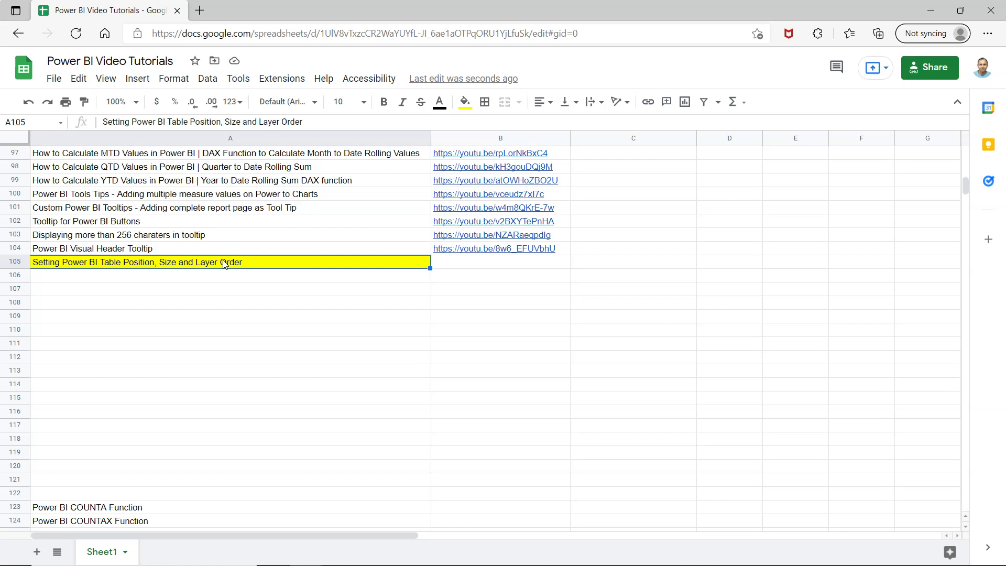
- On Page 2, drag the table visual's right edge outward until the Profit column fits
{"action": "scroll", "coordinate": [224, 263], "scroll_direction": "up", "scroll_amount": 1}
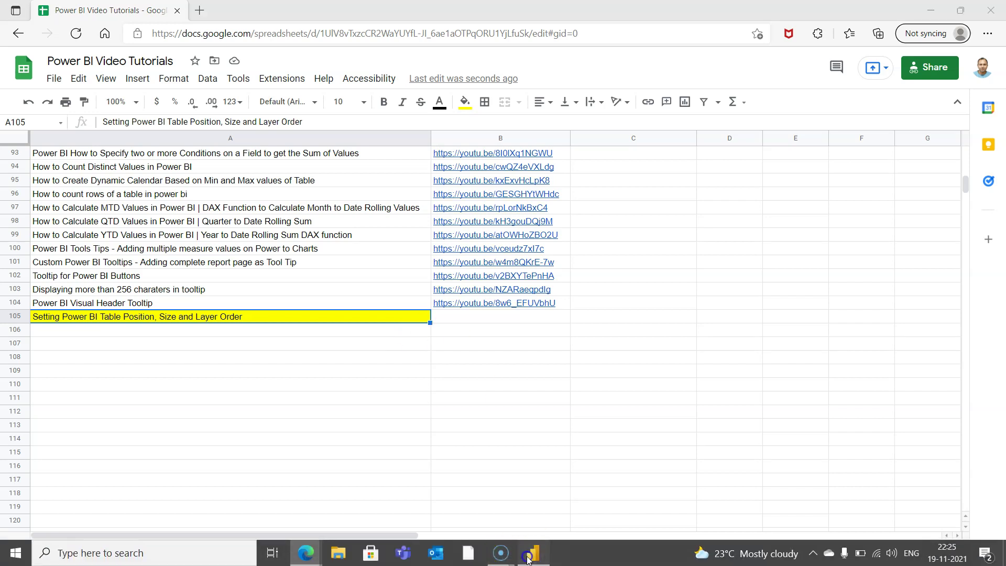
{"action": "left_click", "coordinate": [531, 553]}
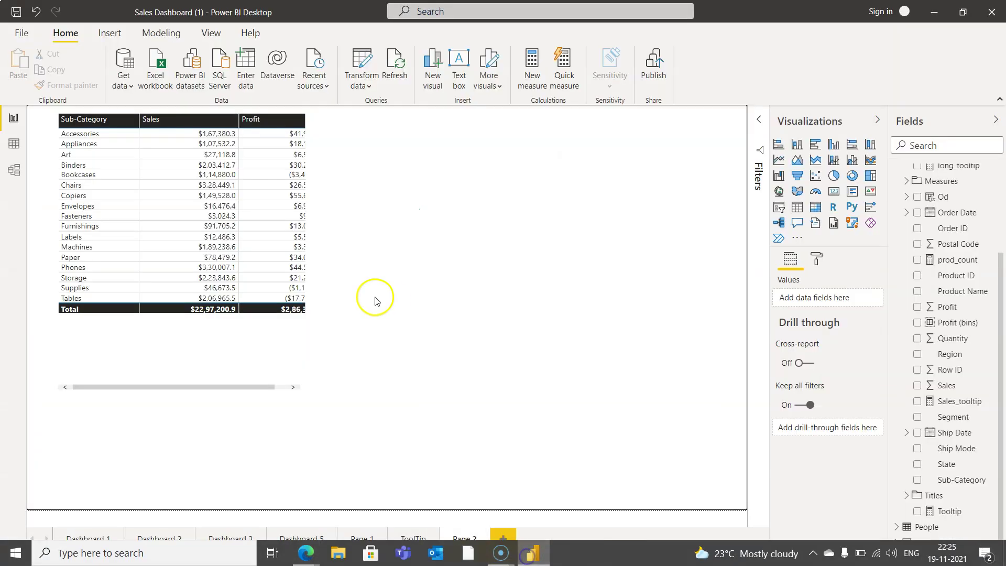
{"action": "left_click", "coordinate": [260, 353]}
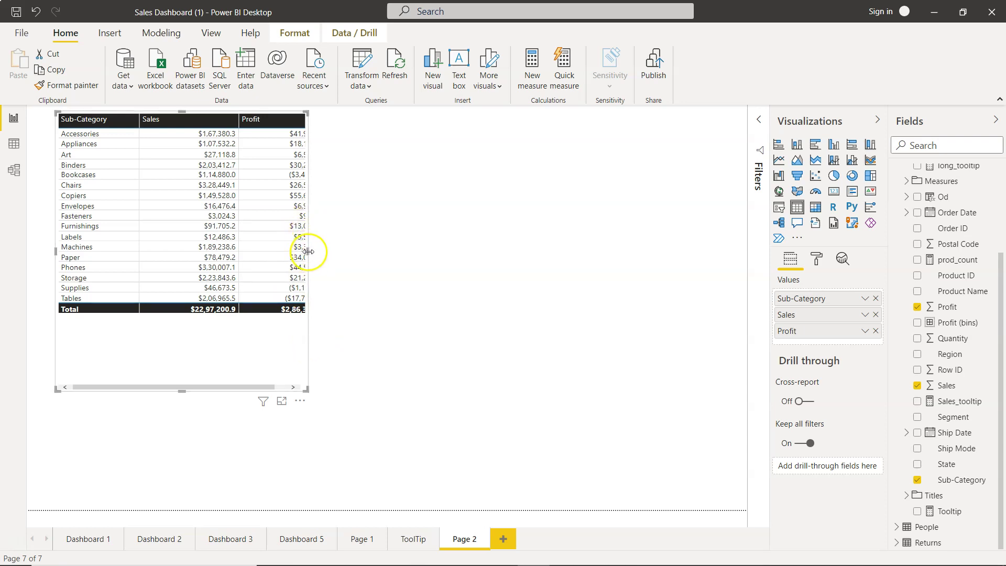
{"action": "mouse_move", "coordinate": [309, 254]}
{"action": "left_mouse_down"}
{"action": "mouse_move", "coordinate": [349, 253]}
{"action": "mouse_move", "coordinate": [324, 252]}
{"action": "left_mouse_up"}
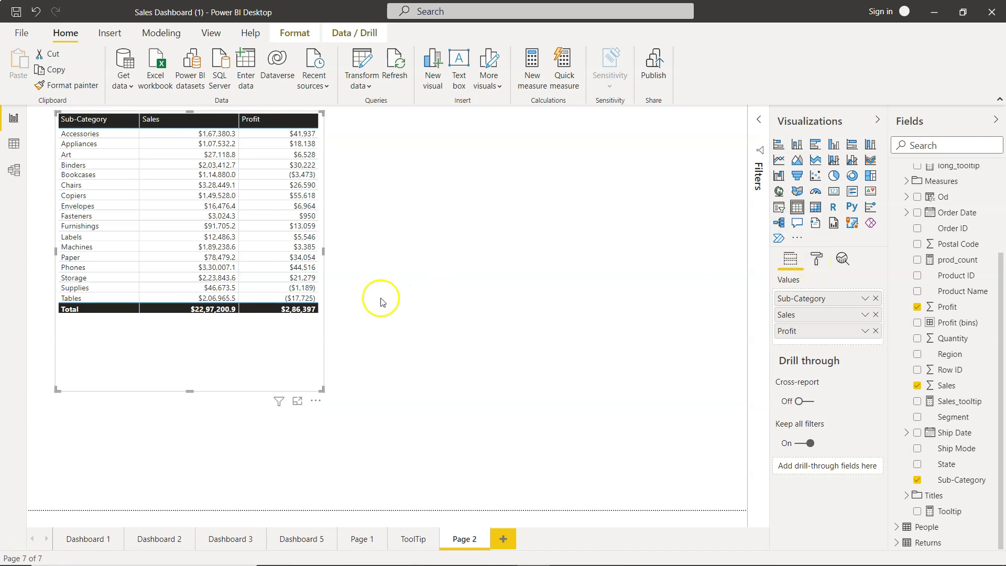
- In the table's Format > General settings, change X Position from 50 to 100
{"action": "left_click", "coordinate": [814, 264]}
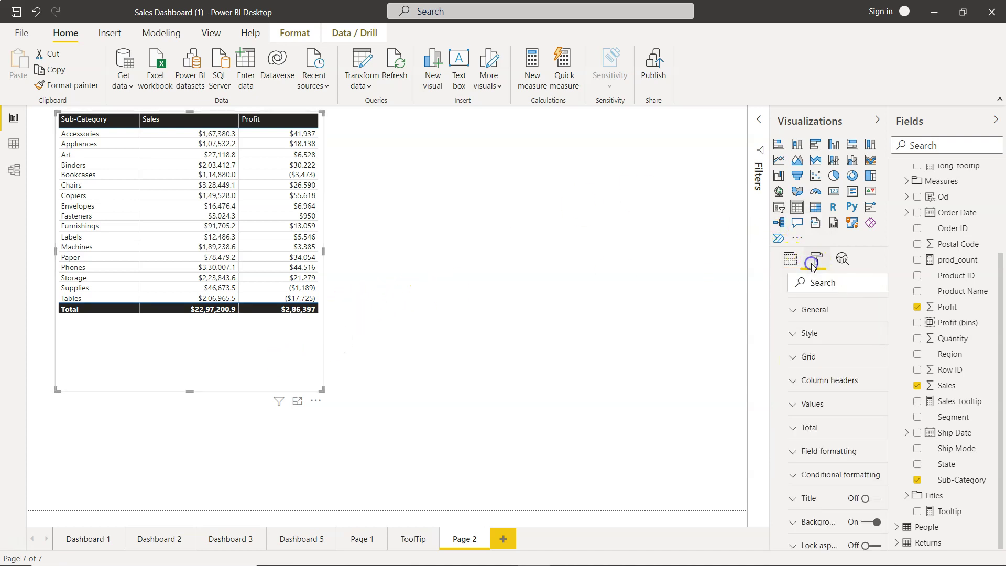
{"action": "left_click", "coordinate": [785, 314]}
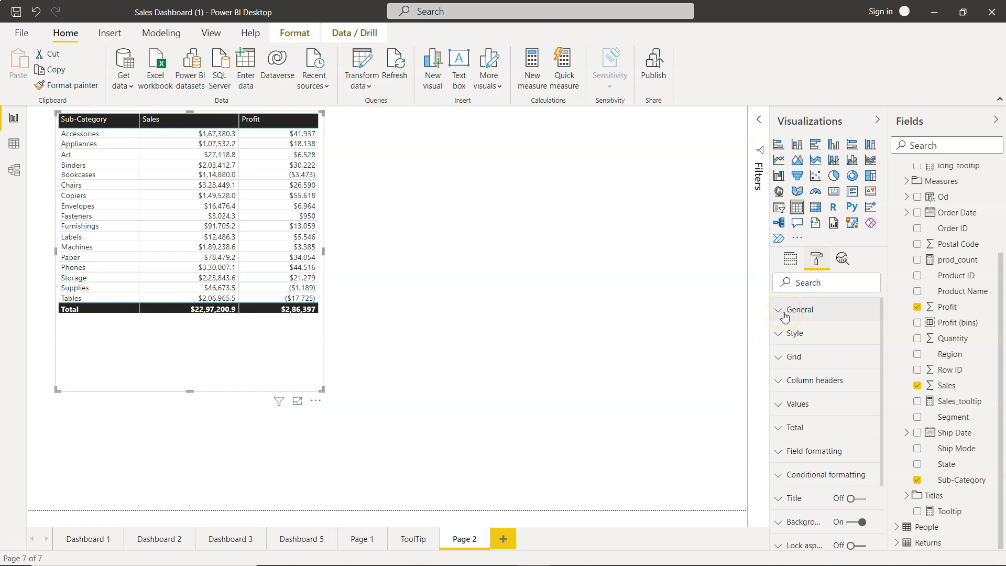
{"action": "left_click", "coordinate": [784, 316]}
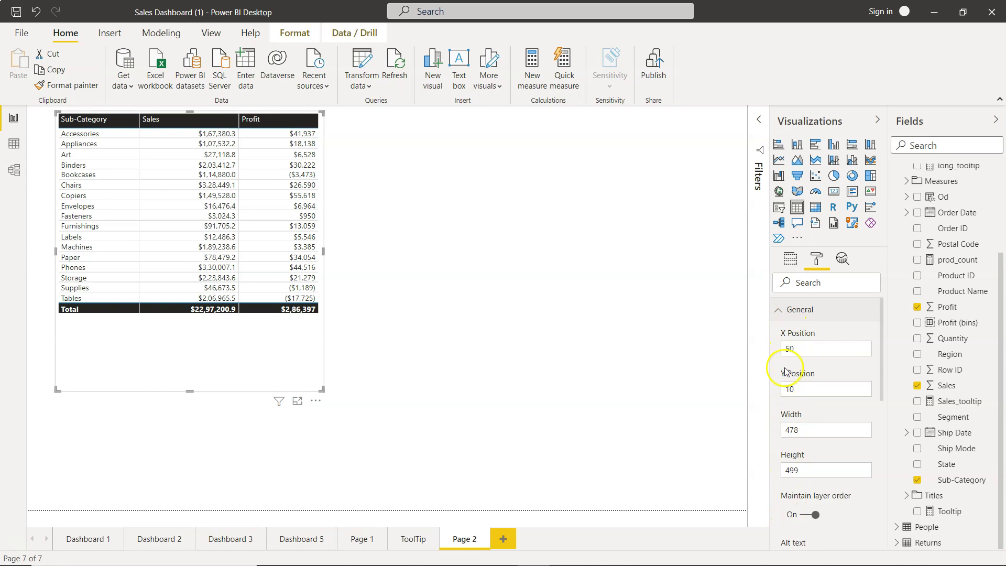
{"action": "left_click", "coordinate": [786, 342]}
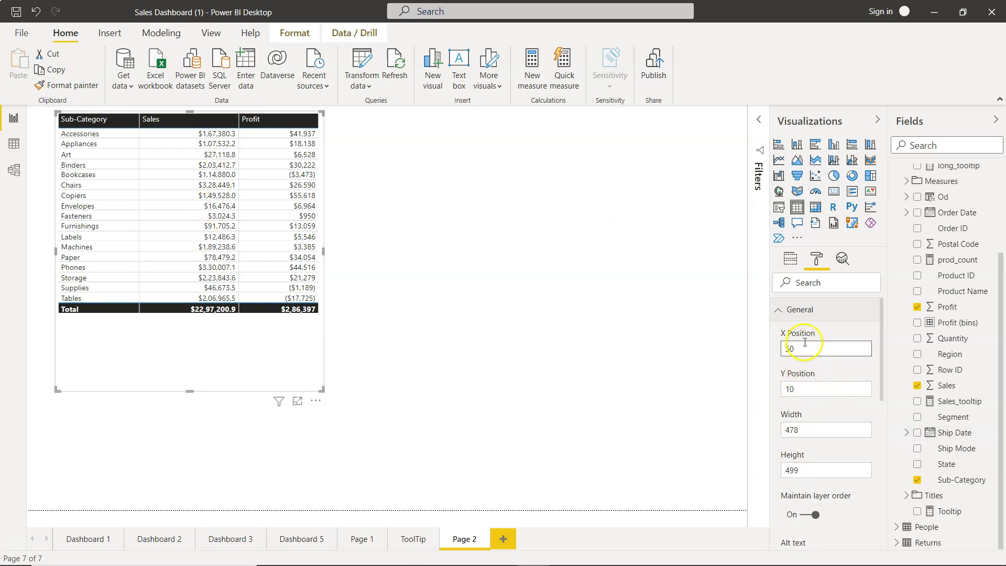
{"action": "left_click_drag", "start_coordinate": [806, 343], "coordinate": [781, 343]}
{"action": "type", "text": "100"}
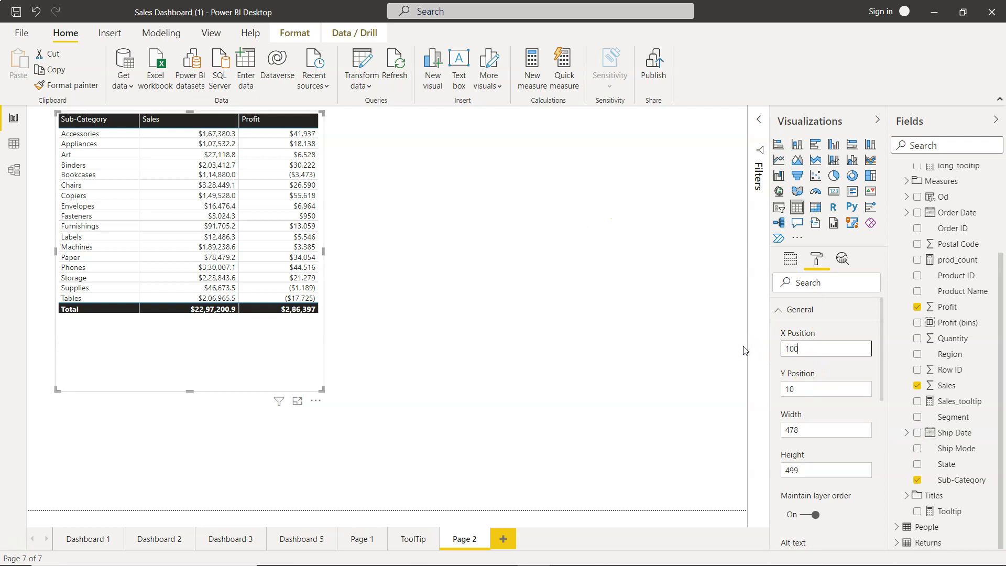
{"action": "key", "text": "Tab"}
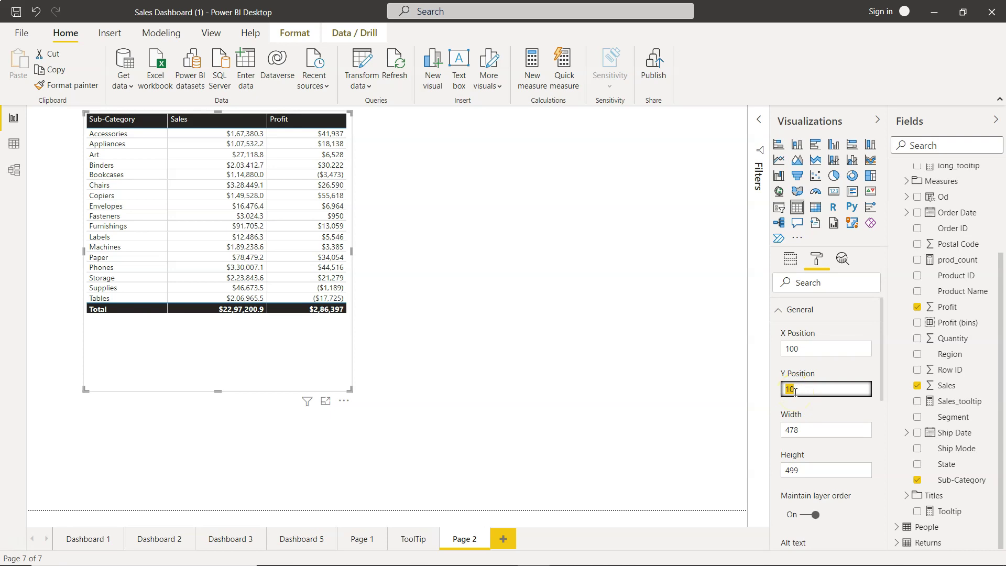
- Set the table's Y Position to 40, correcting an initial entry of 50
{"action": "type", "text": "50"}
{"action": "key", "text": "Tab"}
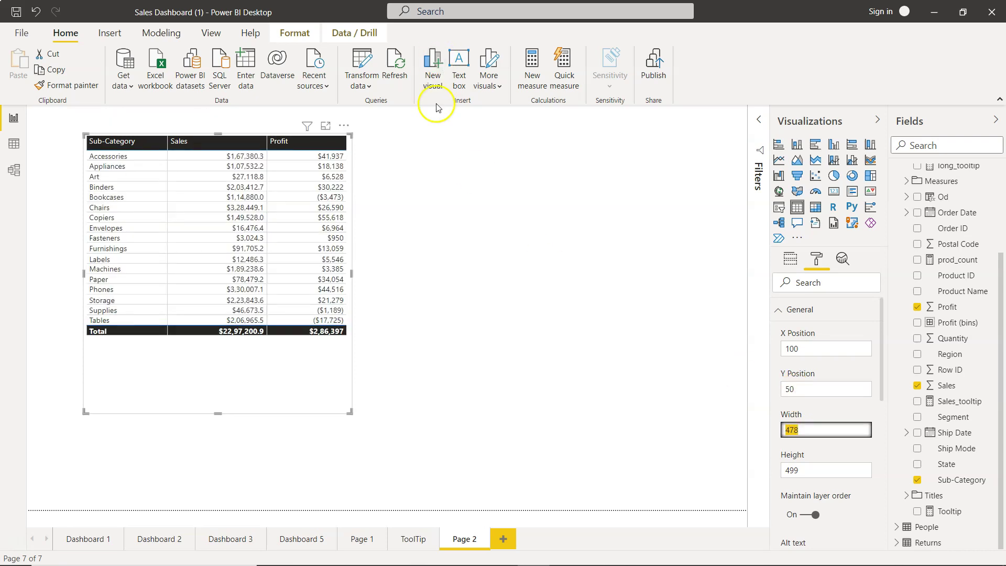
{"action": "double_click", "coordinate": [813, 394]}
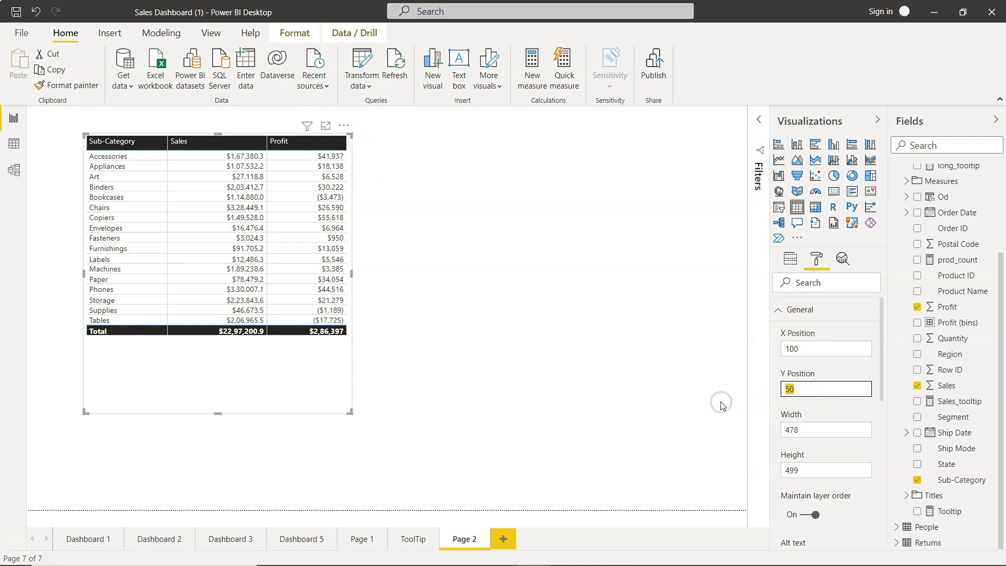
{"action": "type", "text": "40"}
{"action": "key", "text": "Tab"}
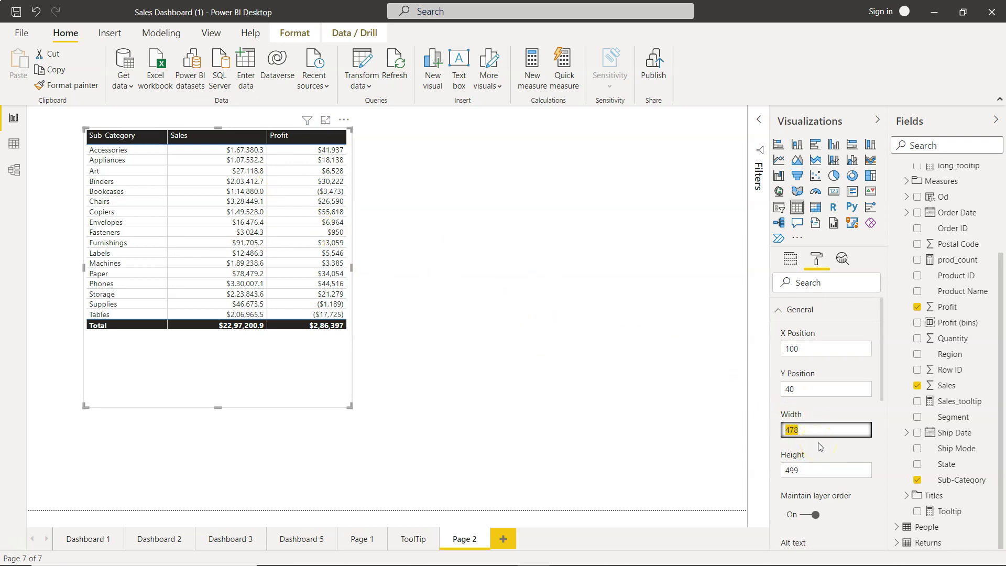
- Set the table width to 478 after briefly trying 500
{"action": "type", "text": "500"}
{"action": "key", "text": "Tab"}
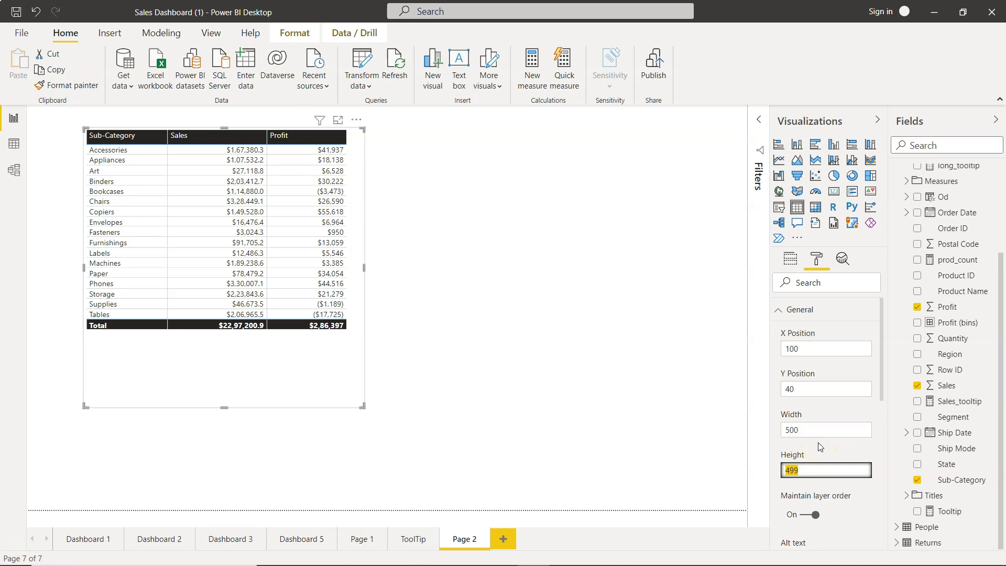
{"action": "left_click", "coordinate": [812, 429]}
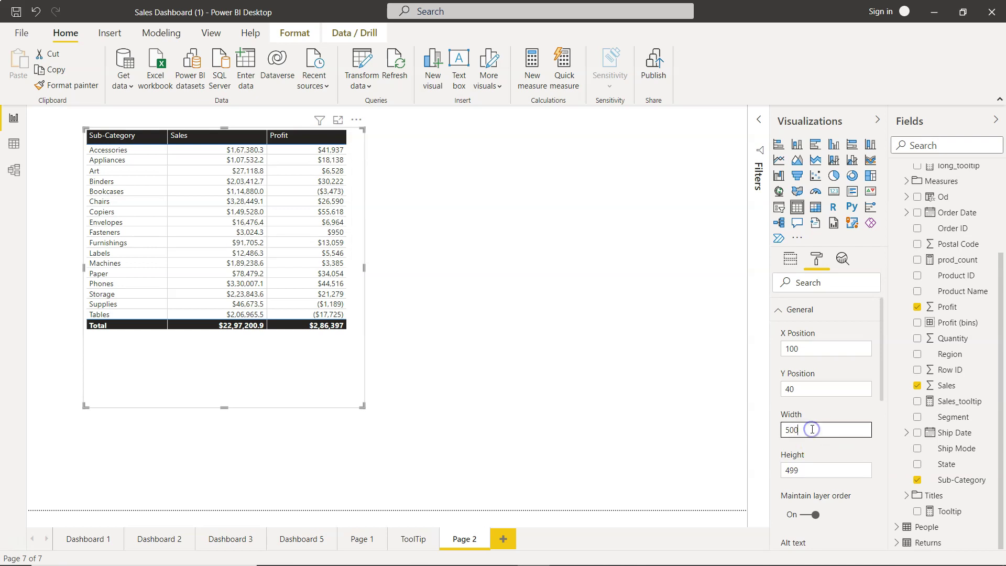
{"action": "key", "text": "BackSpace"}
{"action": "key", "text": "BackSpace"}
{"action": "key", "text": "BackSpace"}
{"action": "type", "text": "478"}
{"action": "key", "text": "Tab"}
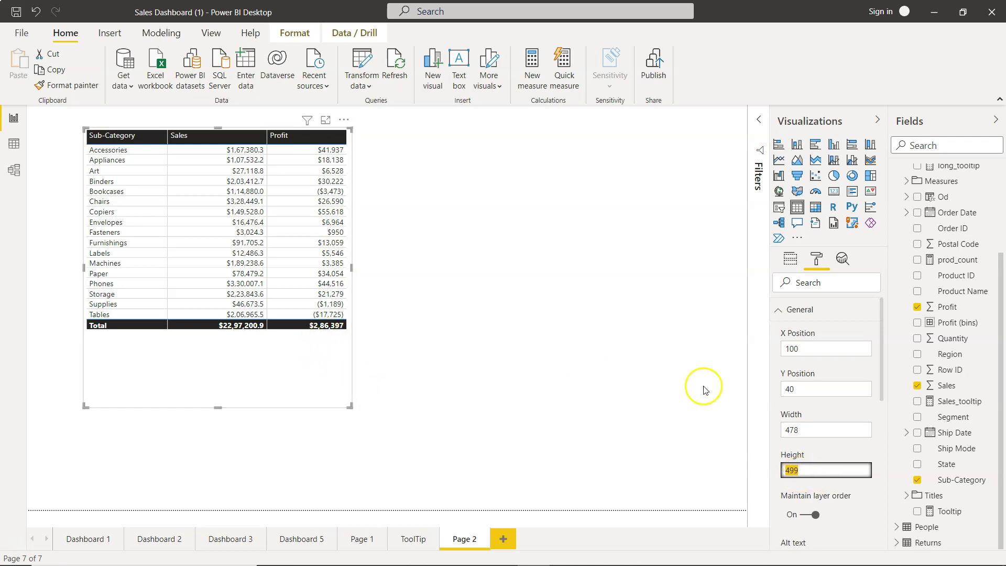
- Set the table height to 380 after first entering 400
{"action": "type", "text": "400"}
{"action": "key", "text": "Tab"}
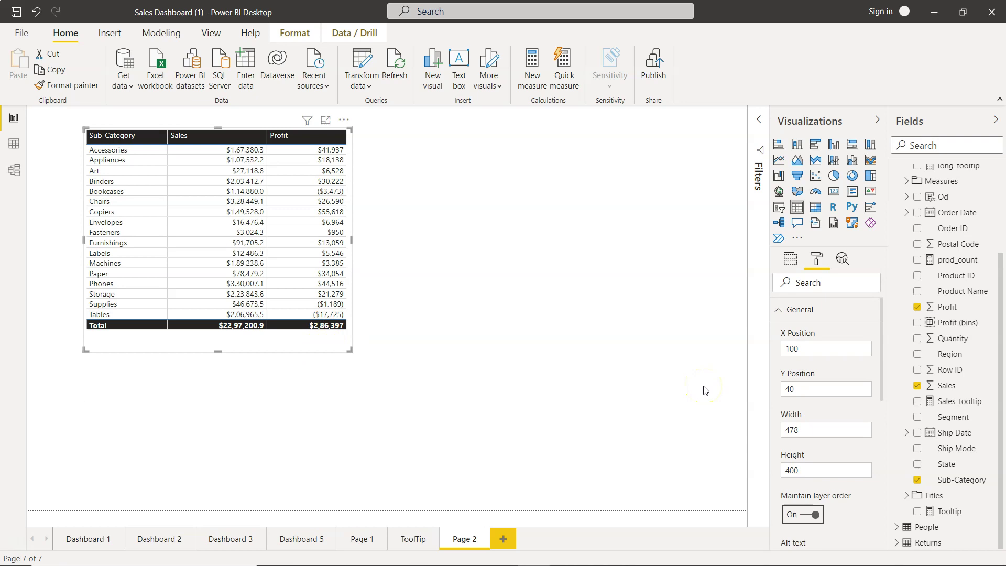
{"action": "key", "text": "shift+Tab"}
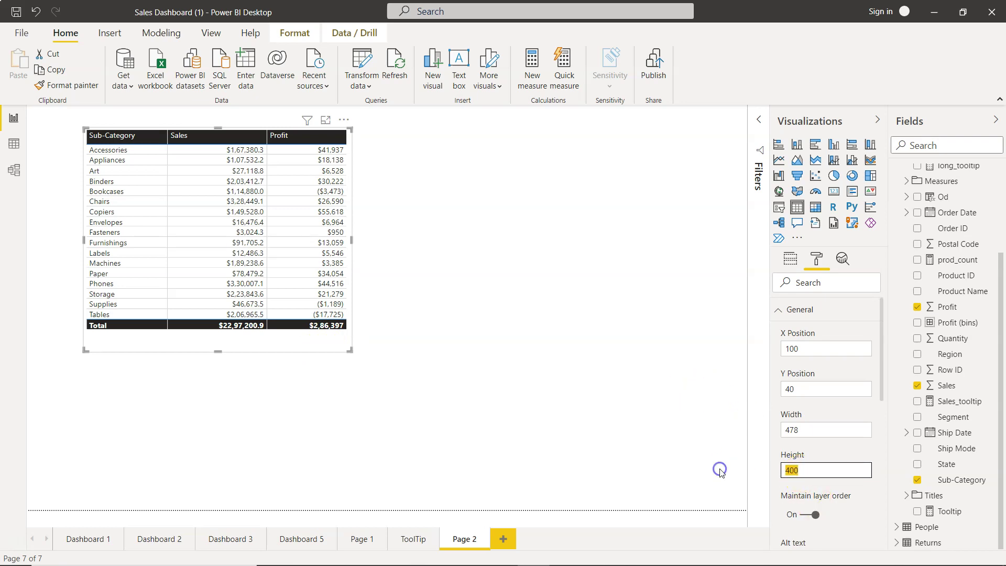
{"action": "type", "text": "380"}
{"action": "key", "text": "Tab"}
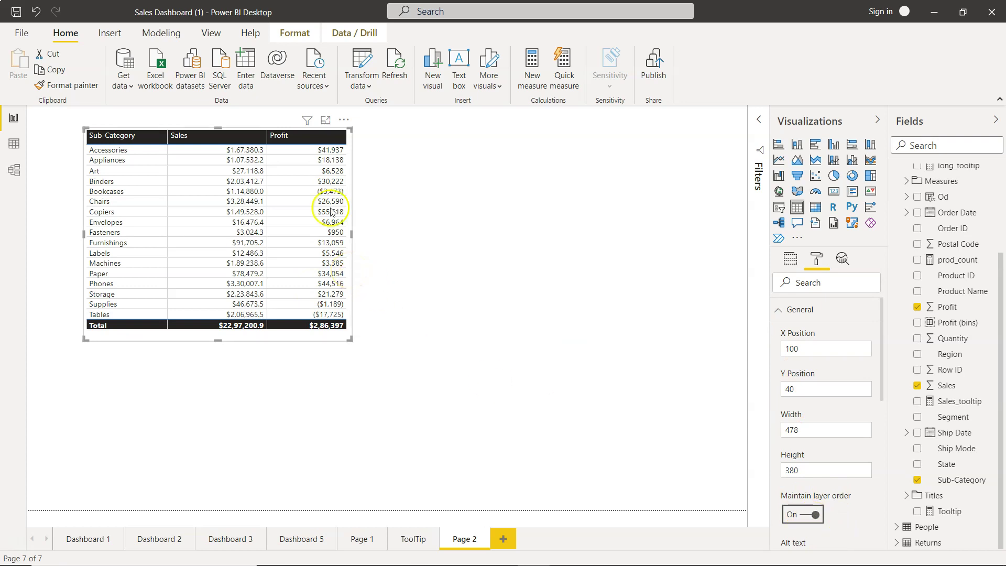
- Show the Format ribbon's Bring forward/Send backward commands and place the cursor in Alt text
{"action": "left_click", "coordinate": [295, 33]}
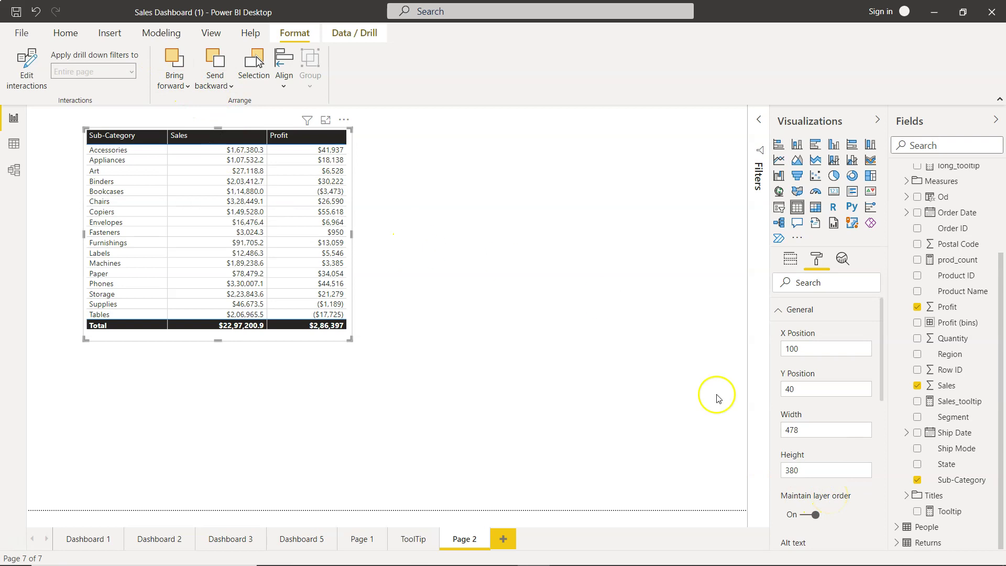
{"action": "scroll", "coordinate": [812, 508], "scroll_direction": "down", "scroll_amount": 2}
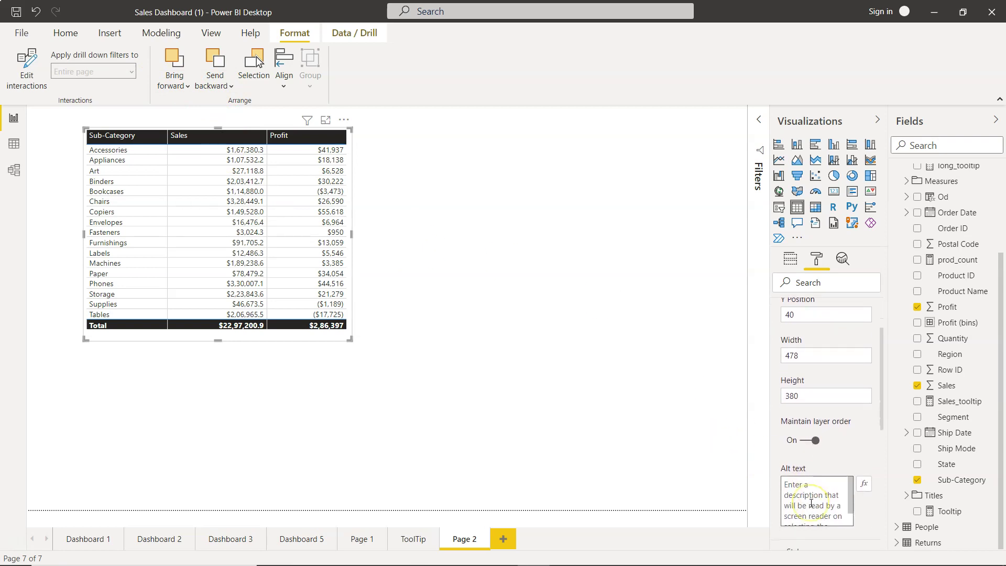
{"action": "scroll", "coordinate": [812, 503], "scroll_direction": "down", "scroll_amount": 1}
{"action": "scroll", "coordinate": [811, 503], "scroll_direction": "up", "scroll_amount": 1}
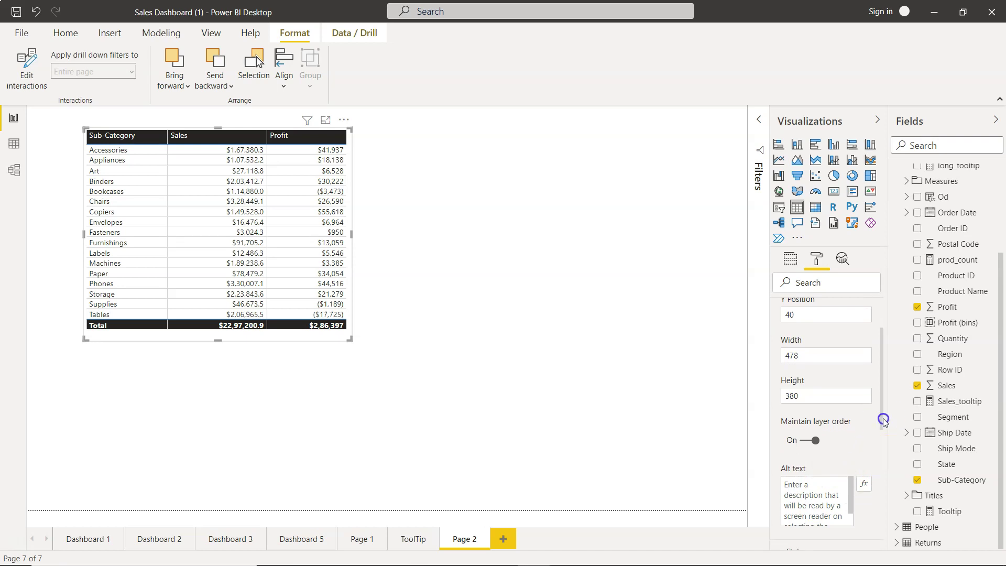
{"action": "left_click_drag", "start_coordinate": [884, 421], "coordinate": [882, 417]}
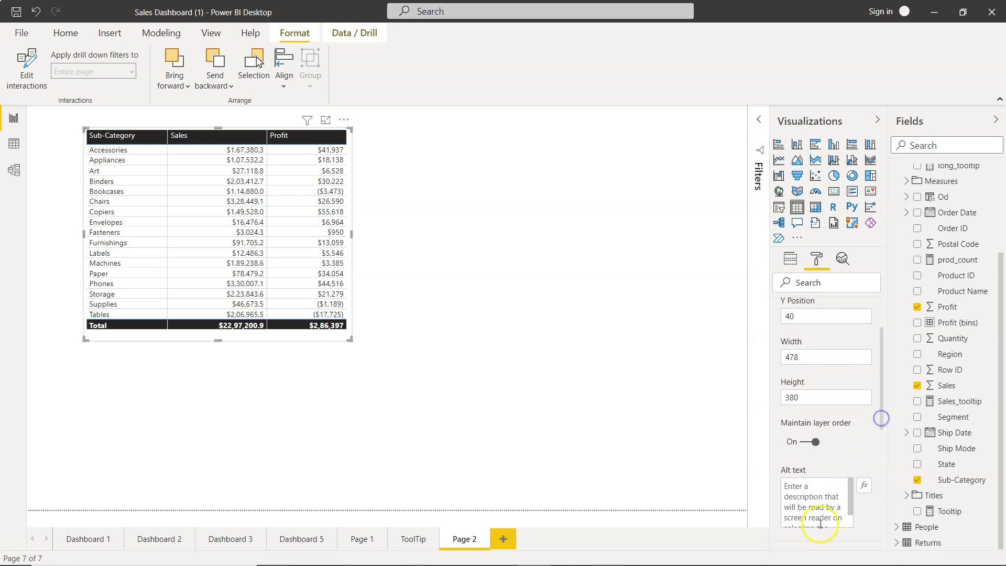
{"action": "left_click", "coordinate": [789, 485]}
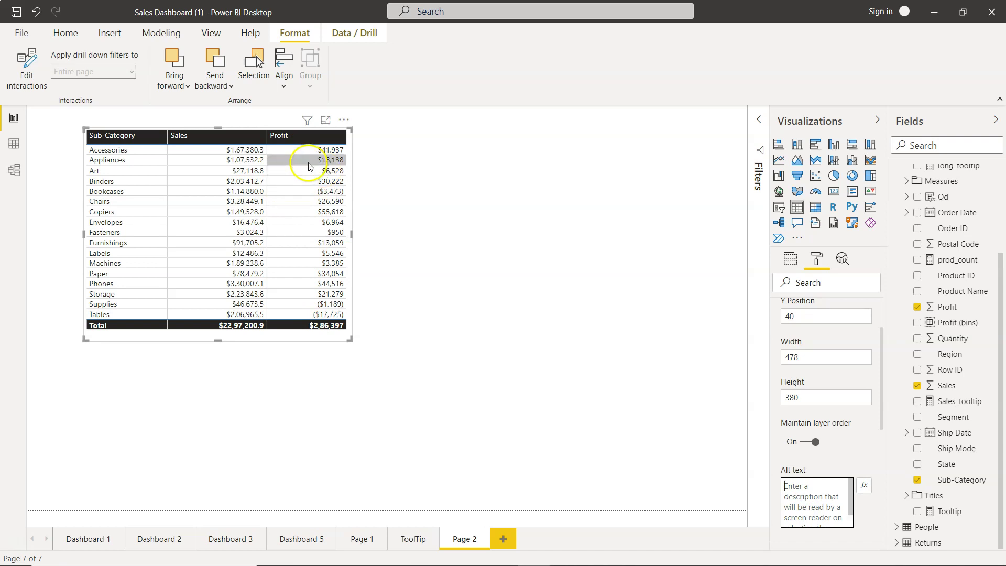
- Enter 'This is a sales and profit table by product sub category.' as the table's alt text
{"action": "left_click", "coordinate": [803, 503]}
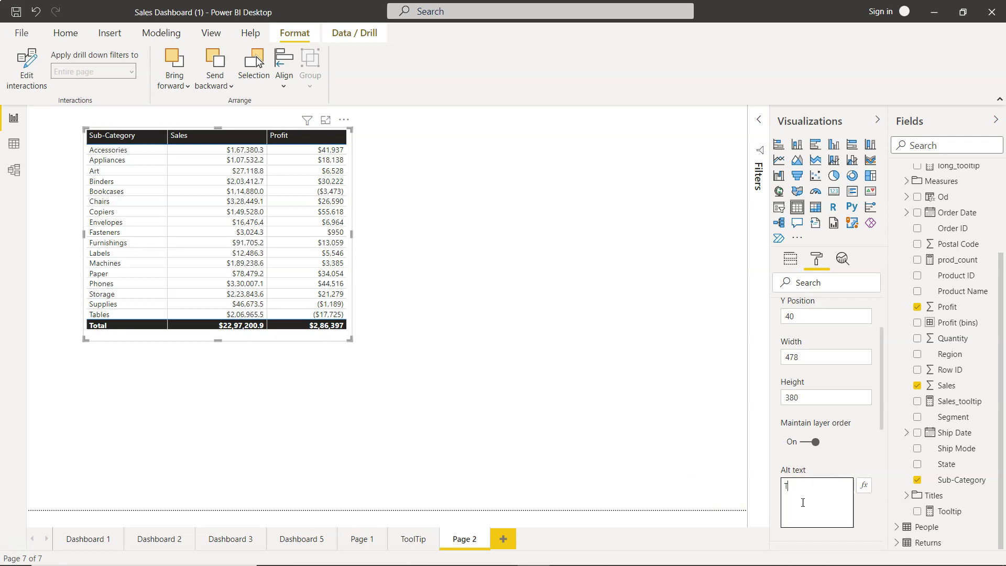
{"action": "type", "text": "This is a table"}
{"action": "key", "text": "BackSpace"}
{"action": "key", "text": "BackSpace"}
{"action": "key", "text": "BackSpace"}
{"action": "key", "text": "BackSpace"}
{"action": "type", "text": "sales and profit table by product sub category"}
{"action": "left_click", "coordinate": [783, 474]}
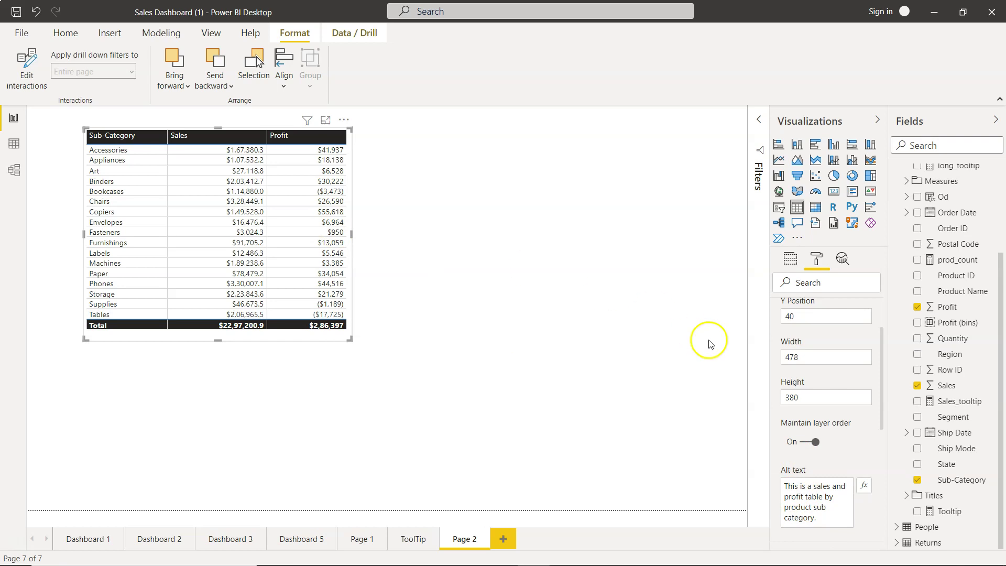
- Collapse the General section at the top of the Format pane
{"action": "scroll", "coordinate": [825, 395], "scroll_direction": "up", "scroll_amount": 3}
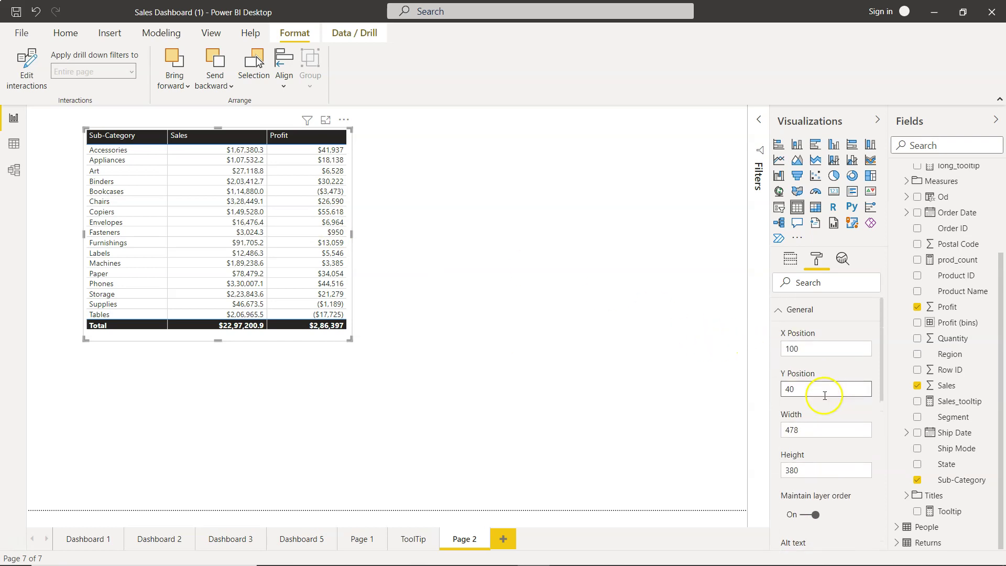
{"action": "left_click", "coordinate": [779, 311]}
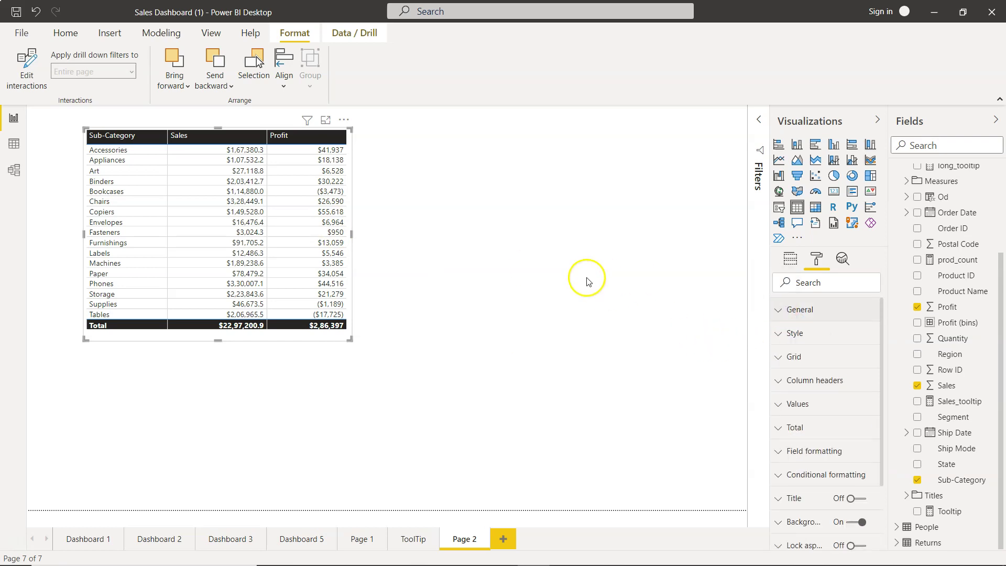